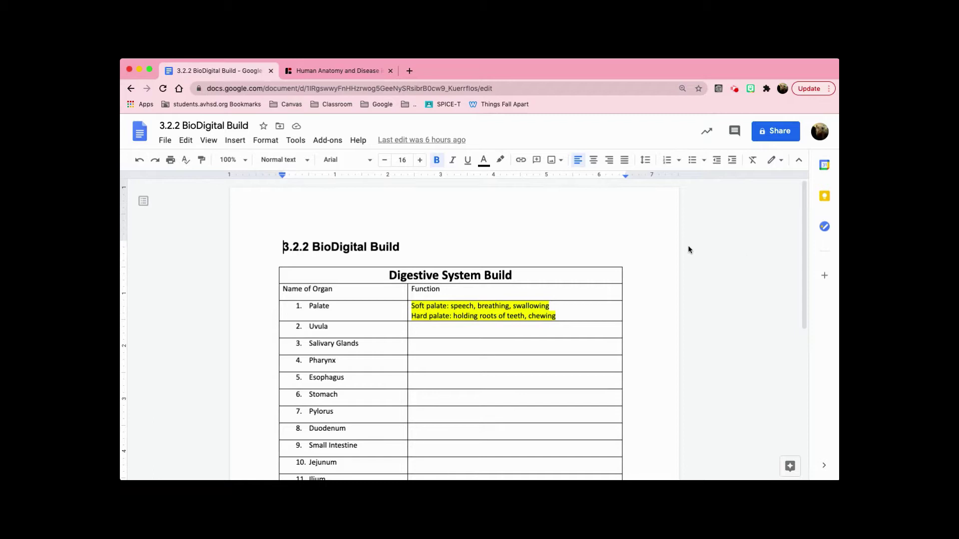
# Scroll through the Digestive System Build table in the Google Doc to review the organ functions.
pyautogui.scroll(-2, 422, 329)
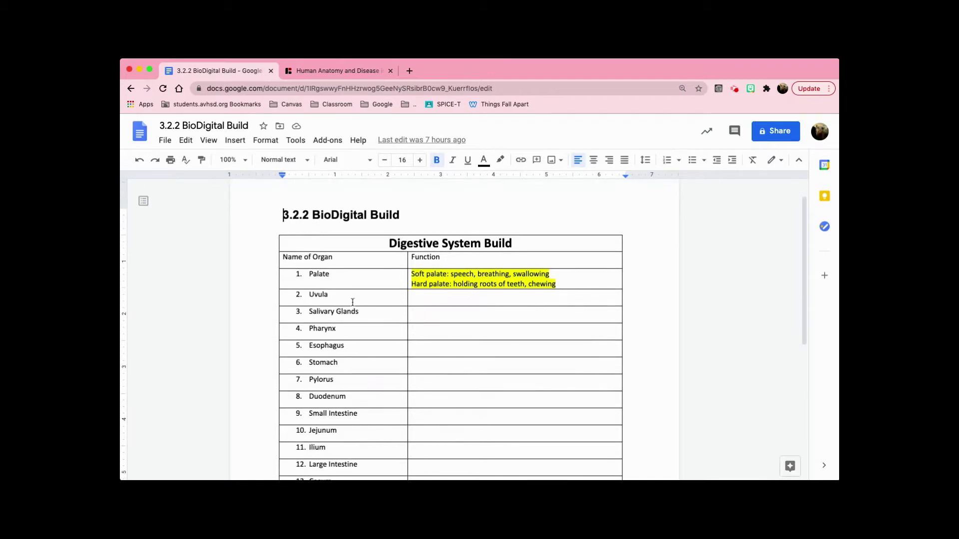
pyautogui.scroll(-5, 350, 307)
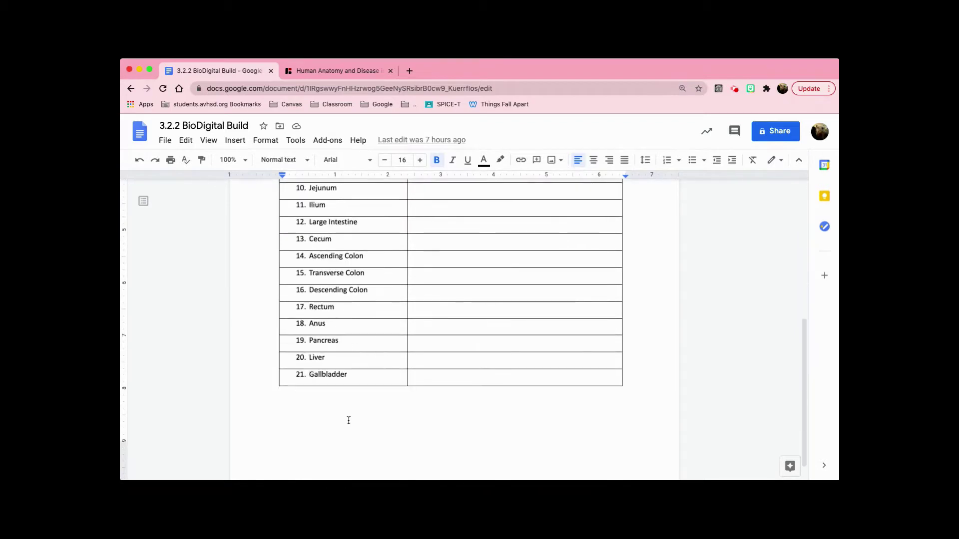
pyautogui.scroll(6, 348, 420)
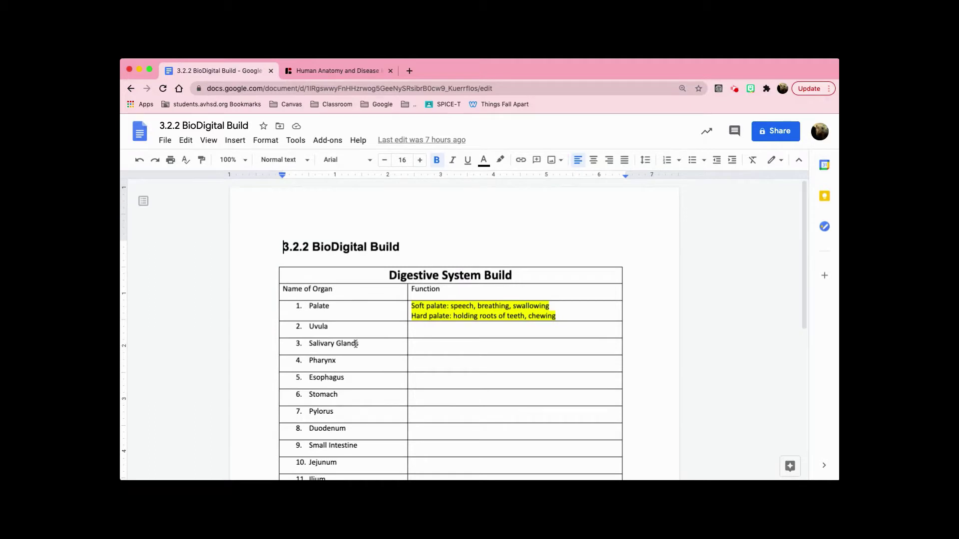
pyautogui.scroll(-1, 426, 328)
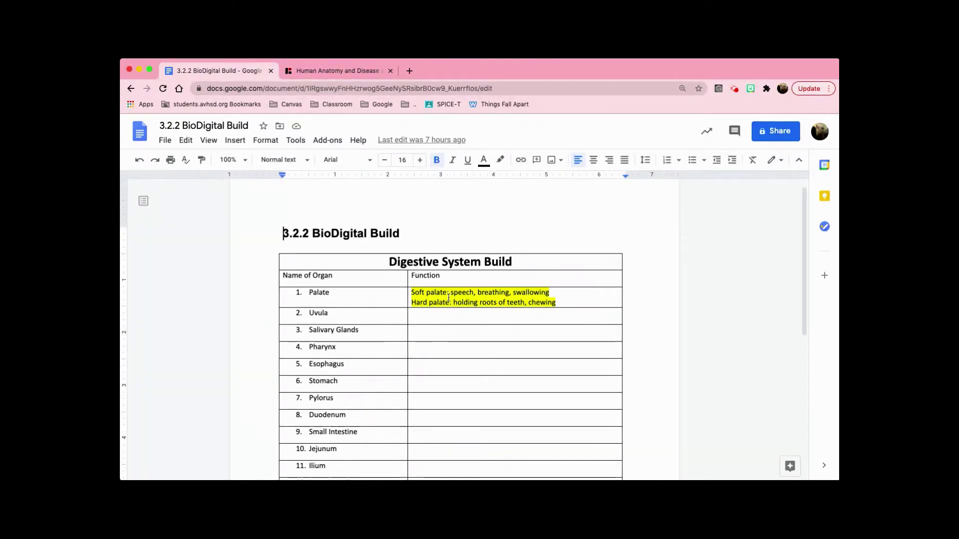
pyautogui.scroll(-1, 431, 305)
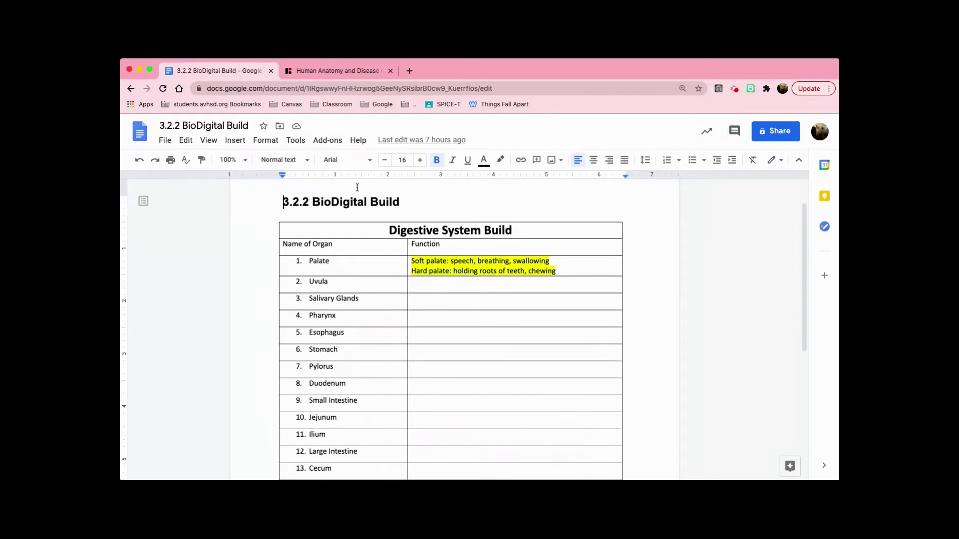
# Open the Female Complete Anatomy model from the Complete Anatomy collection in Human Studio.
pyautogui.click(315, 77)
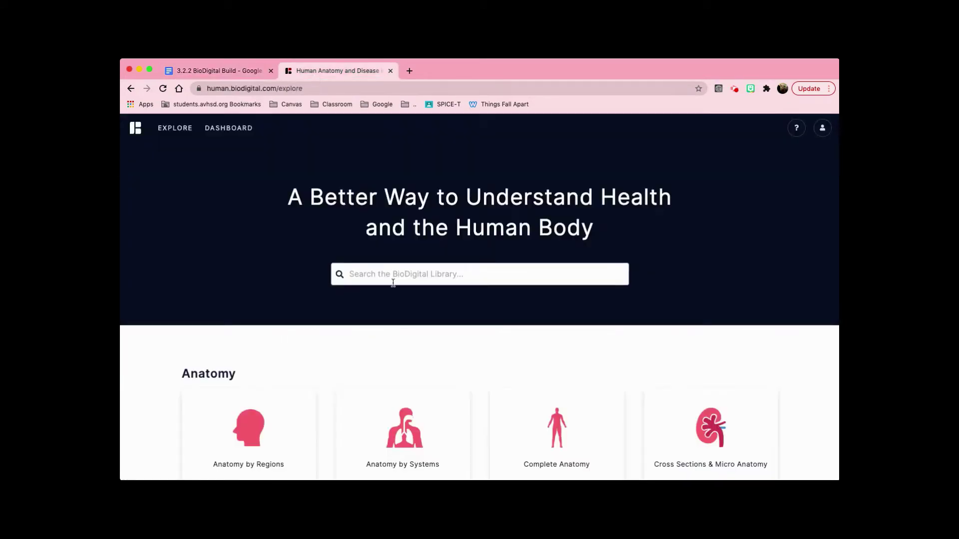
pyautogui.click(555, 446)
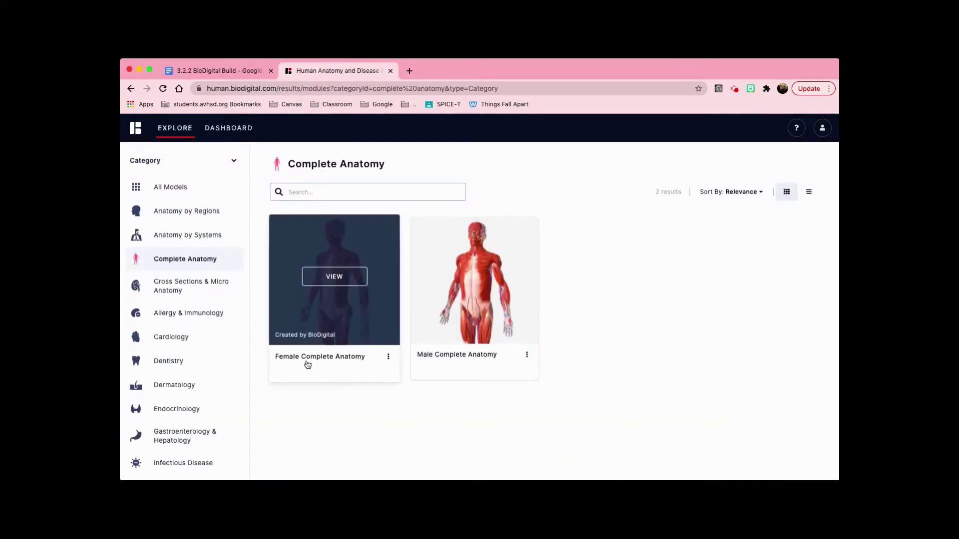
pyautogui.click(338, 281)
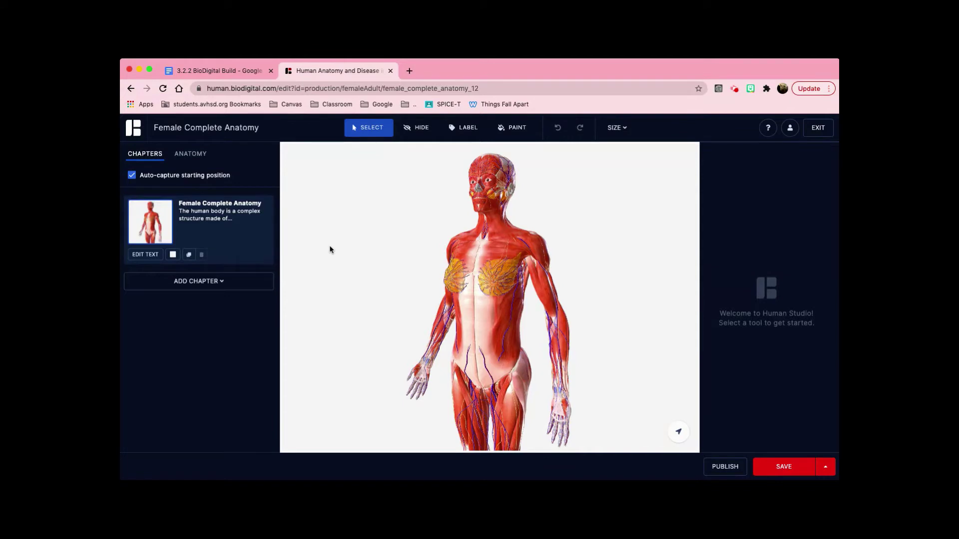
# Rename the model title to '3.2.2 Biodigital Build' in the Content Manager.
pyautogui.click(278, 128)
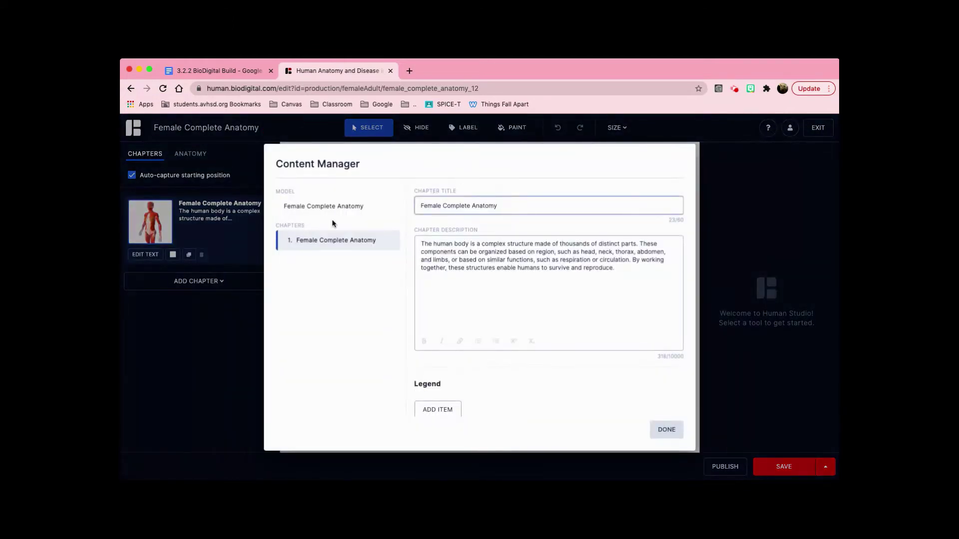
pyautogui.click(317, 213)
pyautogui.tripleClick(513, 205)
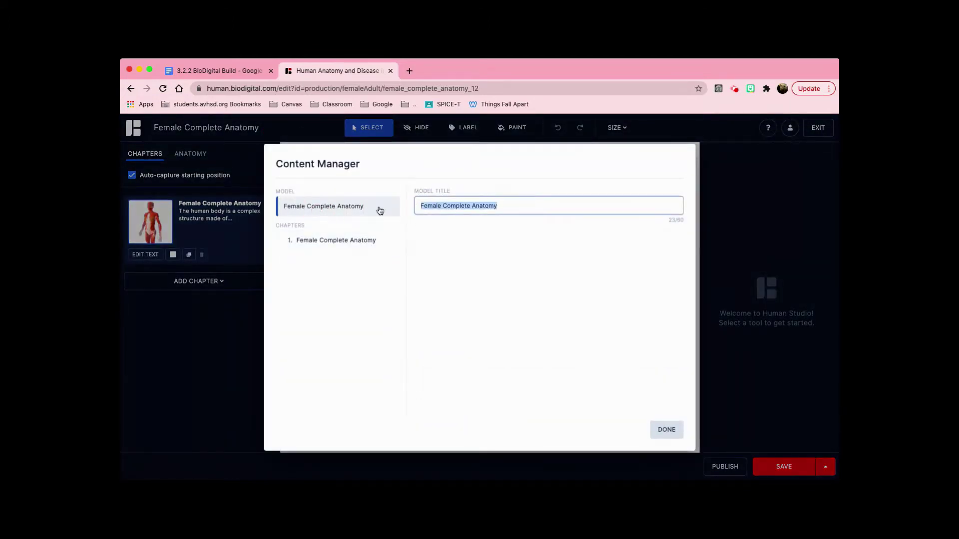
pyautogui.write('3.2.2 Biodi')
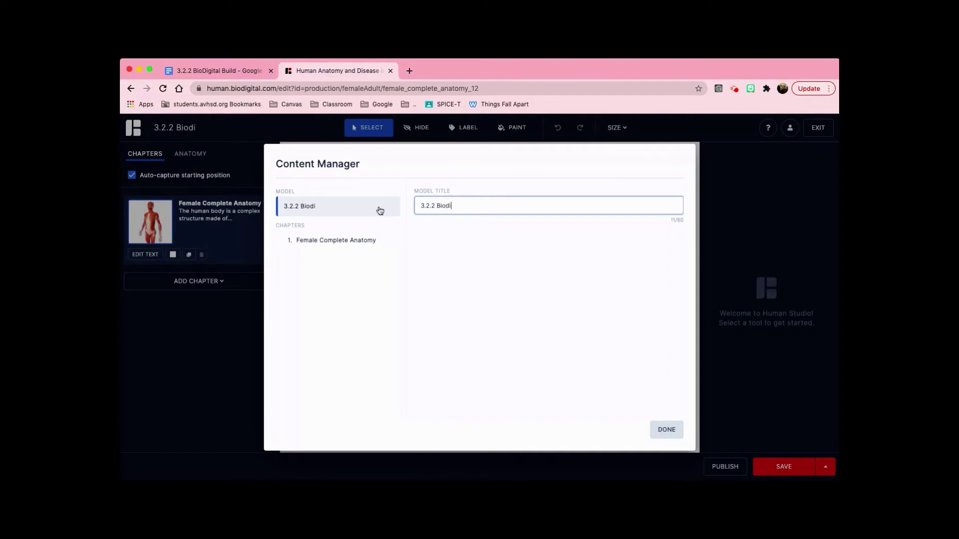
pyautogui.write('gital Build')
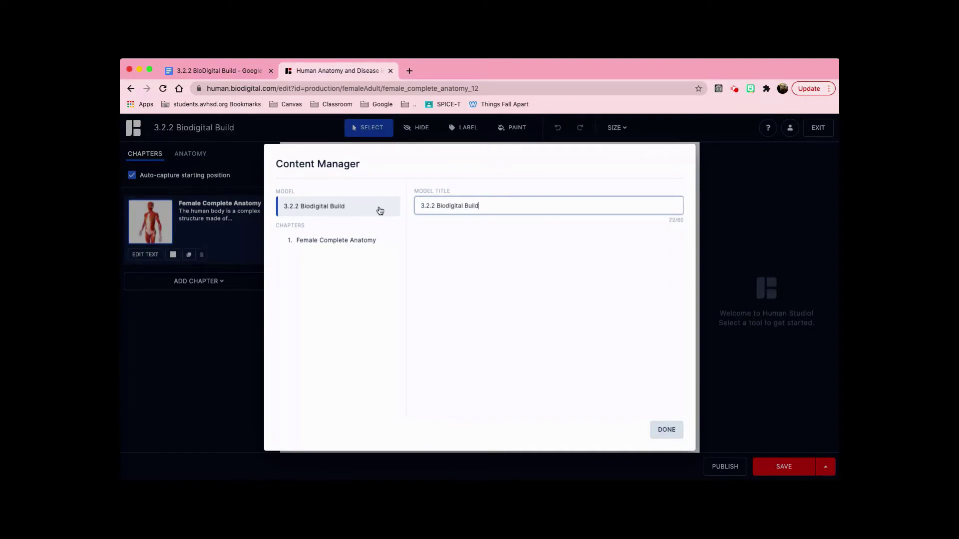
# Rename the chapter to 'Digestive System' and return to the model.
pyautogui.click(306, 243)
pyautogui.moveTo(498, 206); pyautogui.dragTo(404, 207)
pyautogui.write('Digest')
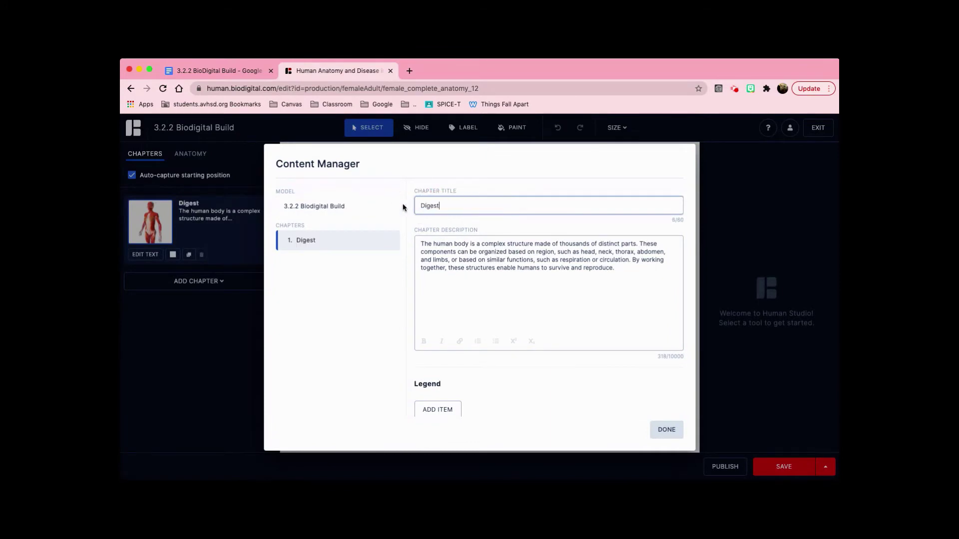
pyautogui.write('ive System')
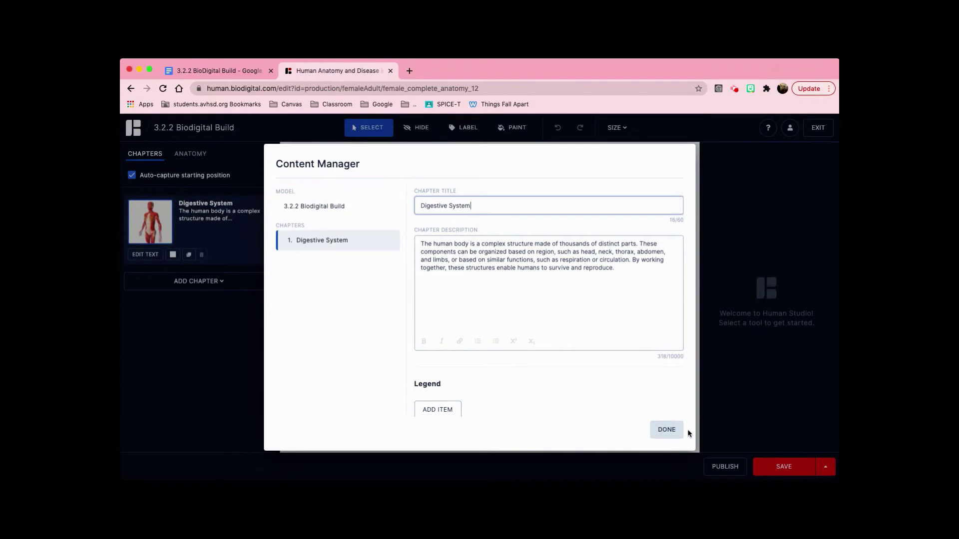
pyautogui.click(667, 430)
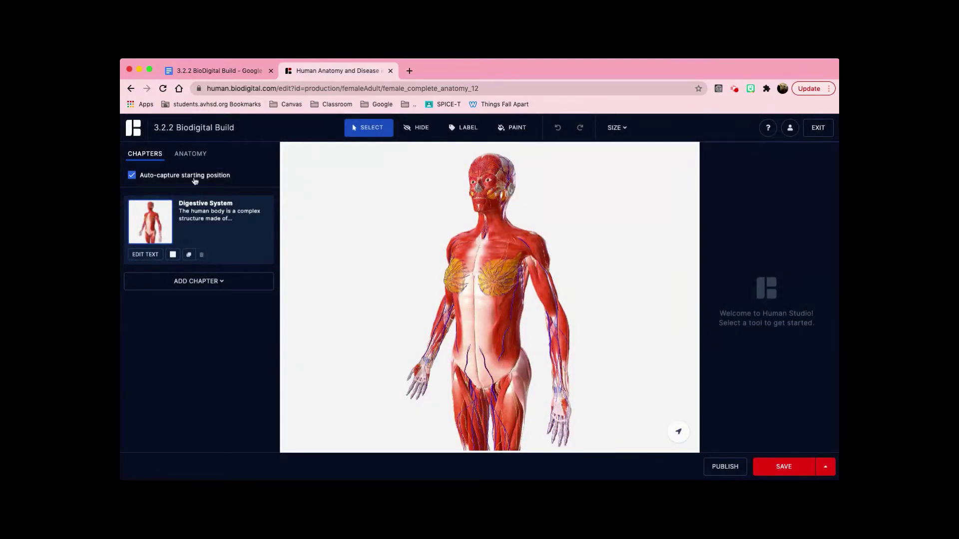
# Isolate the digestive system, turn it to face forward, and return to the notes document.
pyautogui.click(192, 156)
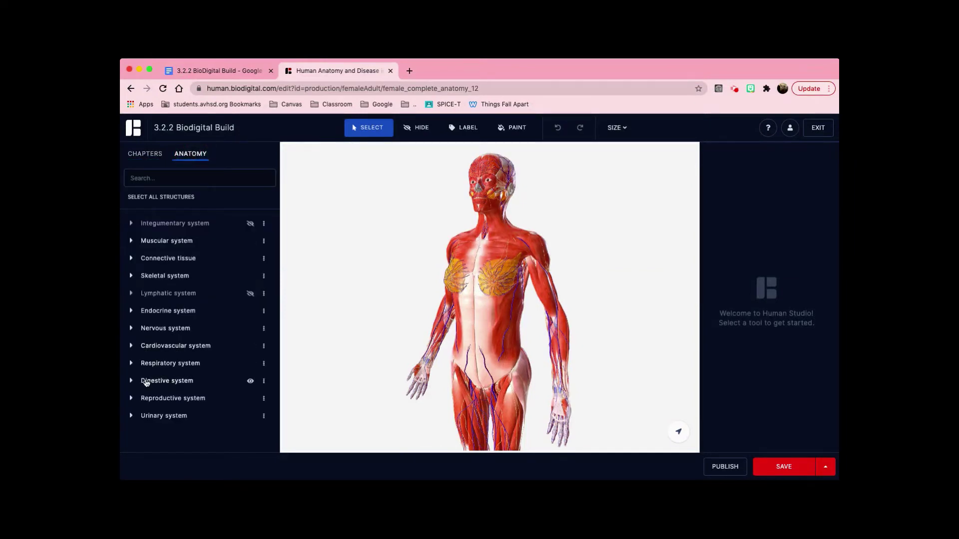
pyautogui.click(264, 382)
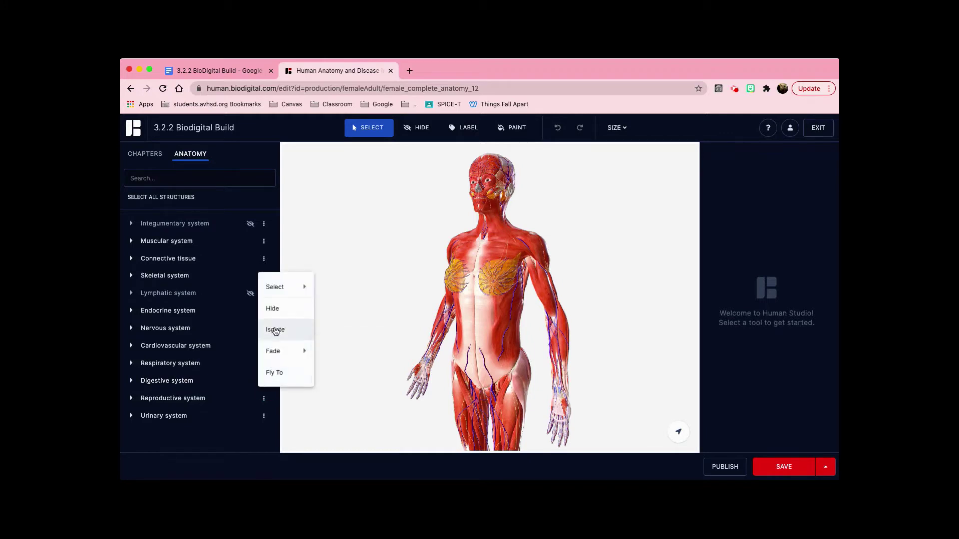
pyautogui.click(275, 331)
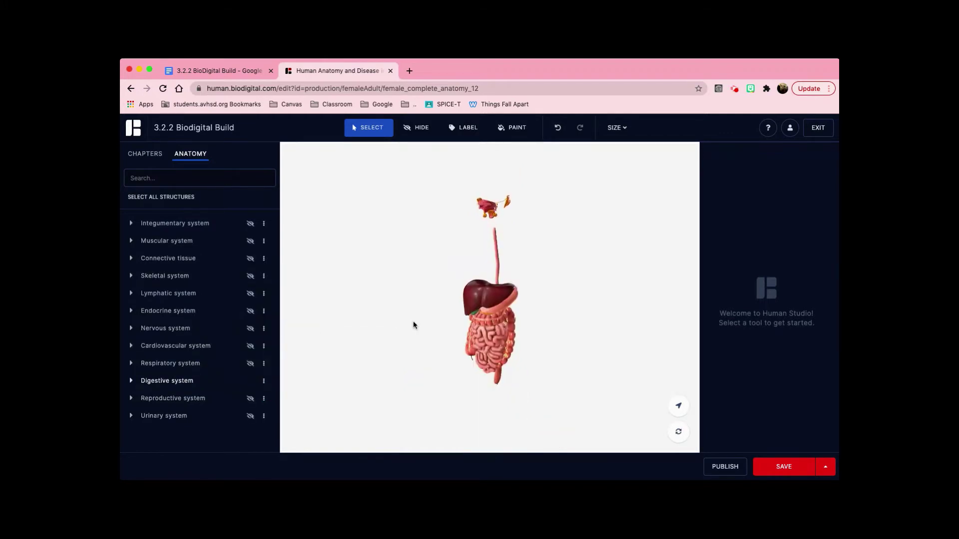
pyautogui.moveTo(402, 323); pyautogui.dragTo(433, 329)
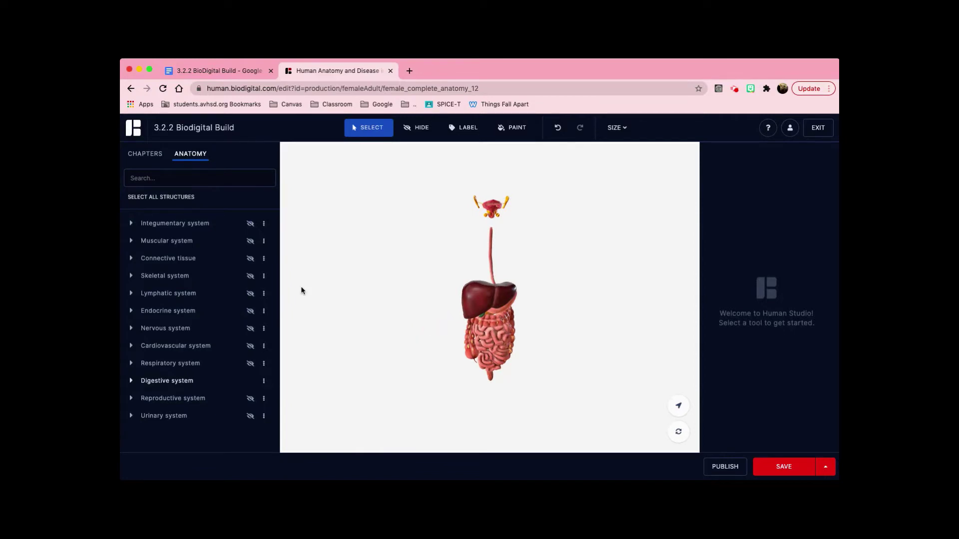
pyautogui.click(225, 71)
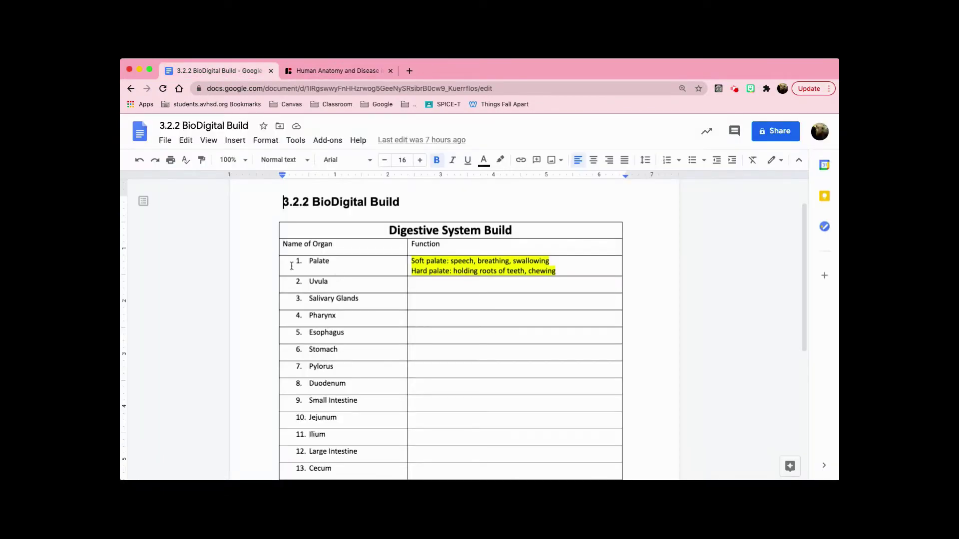
# Search the anatomy for 'Palate' and show Muscles of soft palate and fauces.
pyautogui.click(307, 73)
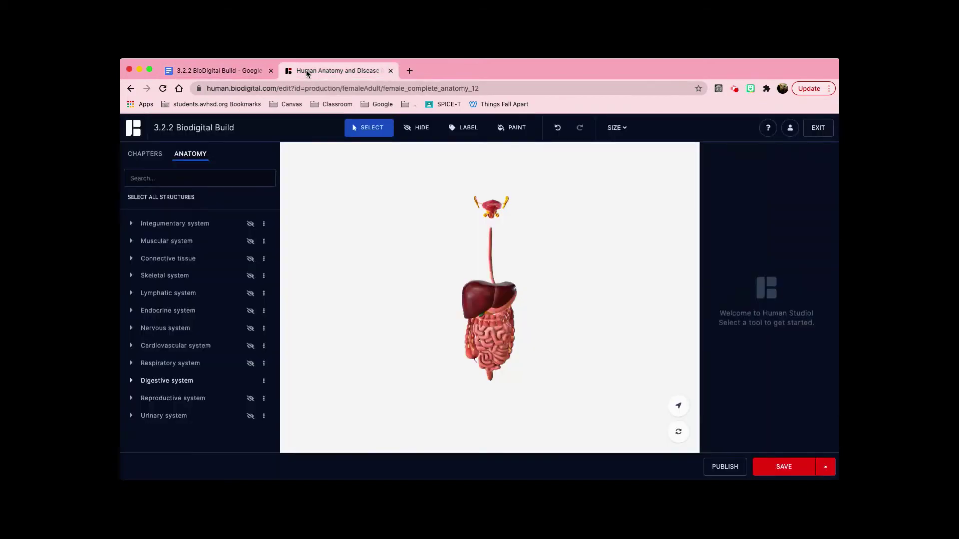
pyautogui.click(154, 179)
pyautogui.write('Palate')
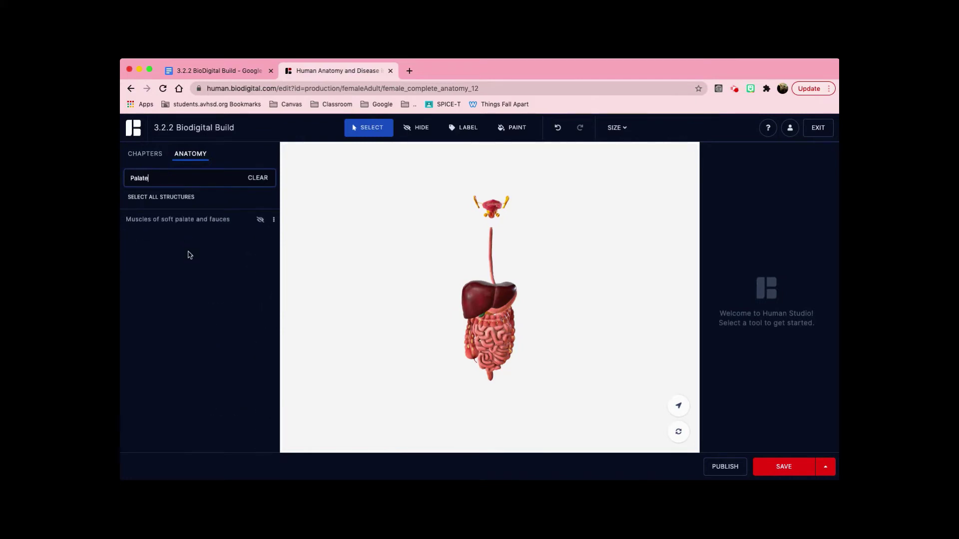
pyautogui.click(262, 222)
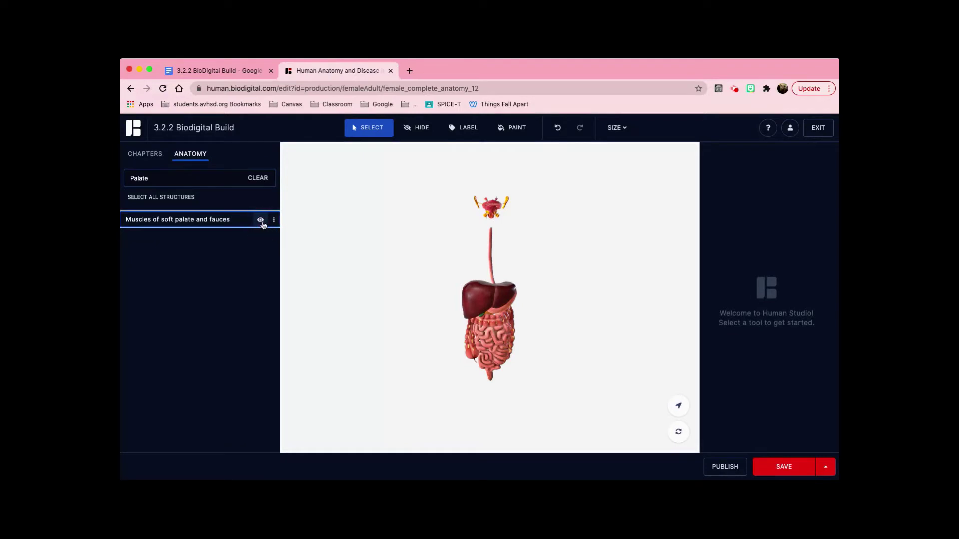
# Select all 16 soft palate and fauces muscles and turn the model to face front.
pyautogui.scroll(5, 538, 219)
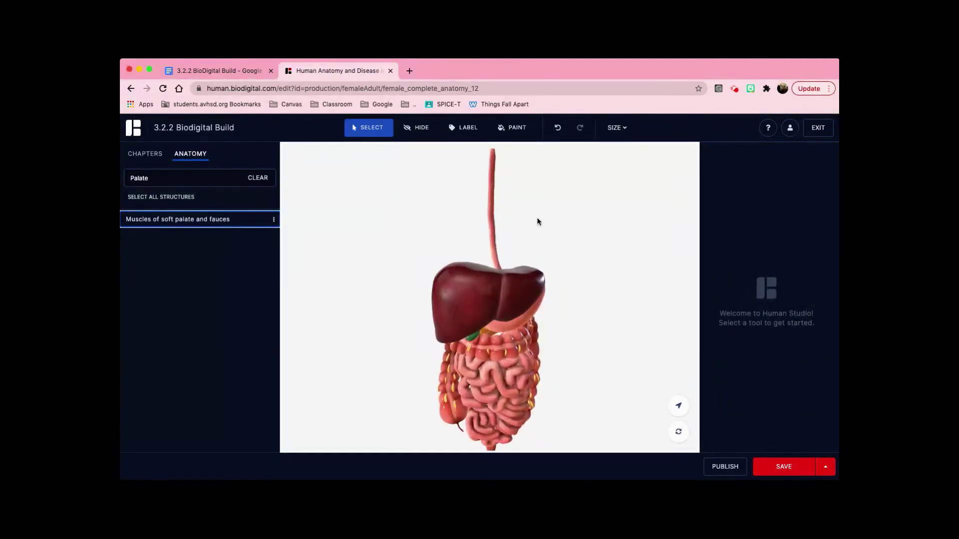
pyautogui.moveTo(537, 215); pyautogui.dragTo(531, 381, button='right')
pyautogui.scroll(3, 534, 315)
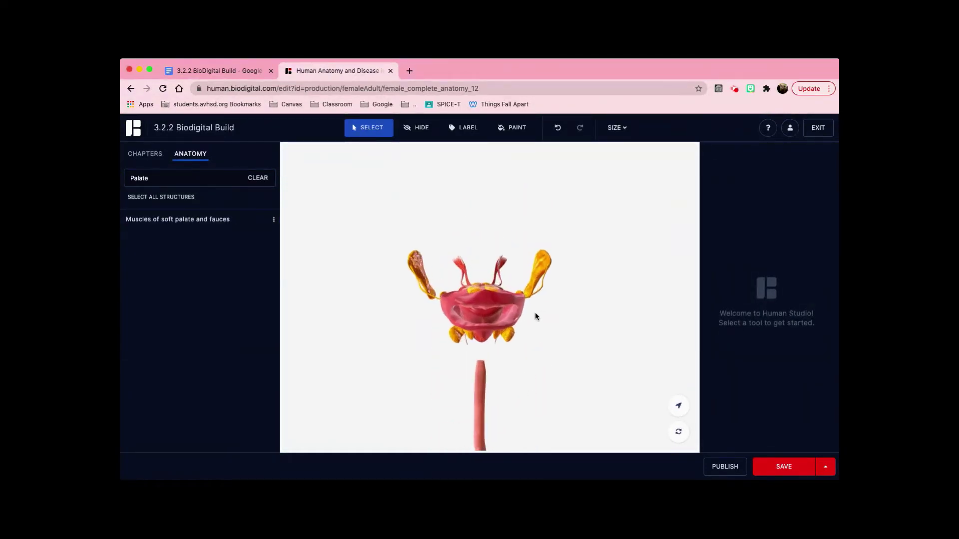
pyautogui.click(175, 222)
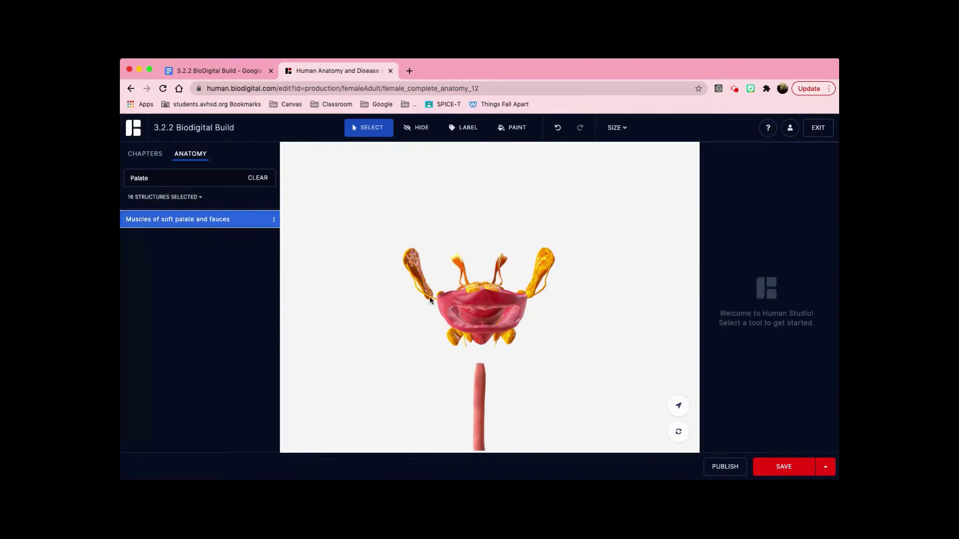
pyautogui.moveTo(381, 326); pyautogui.dragTo(601, 346)
pyautogui.scroll(3, 544, 311)
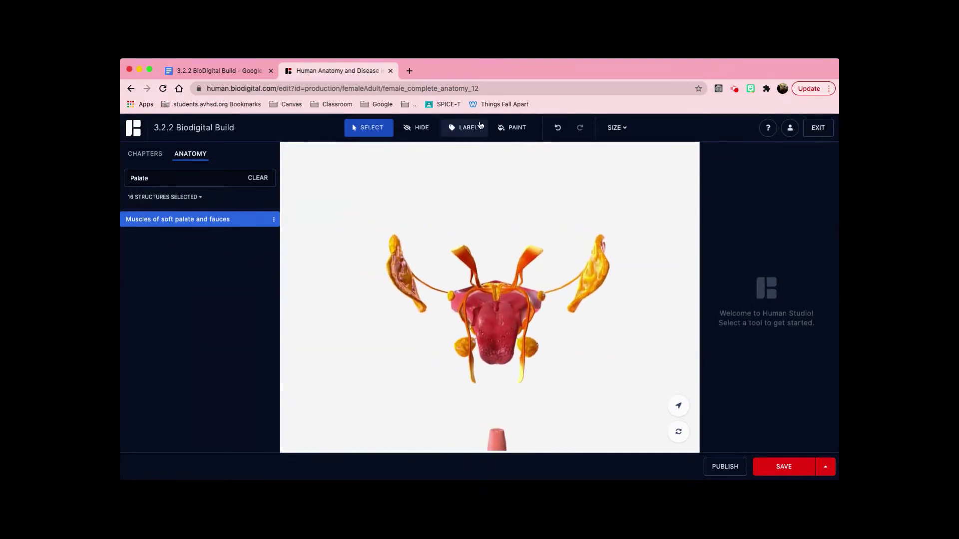
# Pin a label on the right levator veli palatini and position it up and right.
pyautogui.click(464, 127)
pyautogui.click(531, 252)
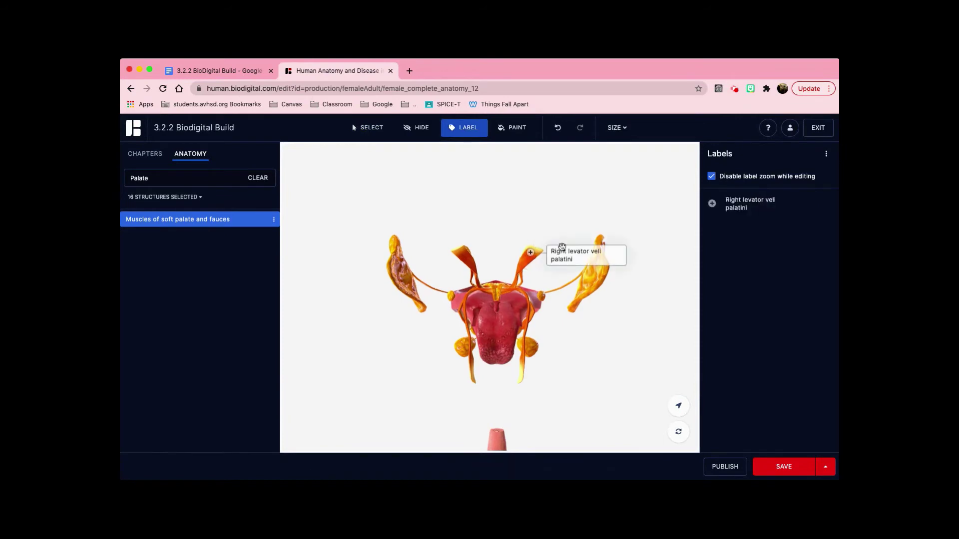
pyautogui.moveTo(560, 250); pyautogui.dragTo(608, 199)
pyautogui.click(637, 292)
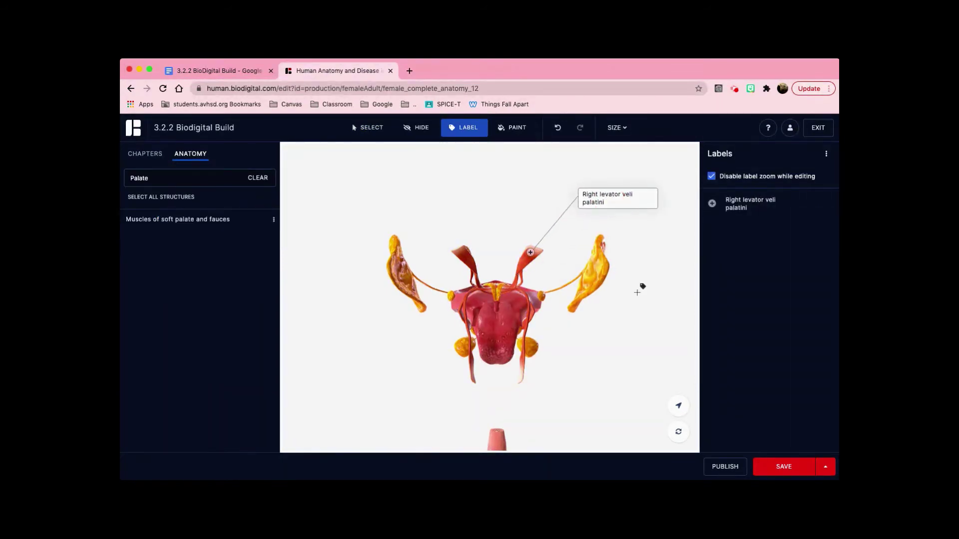
# Replace the label's title with 'Palate'.
pyautogui.click(613, 203)
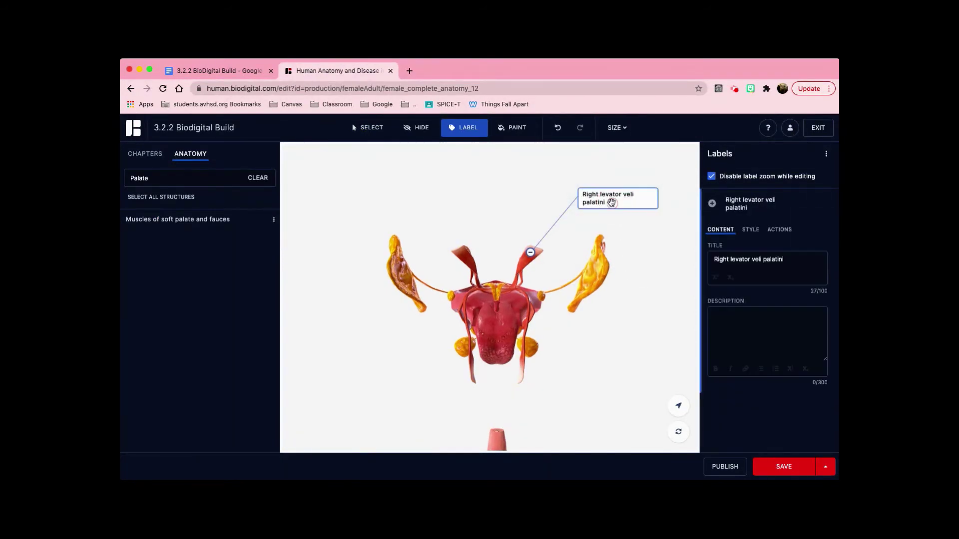
pyautogui.moveTo(774, 201)
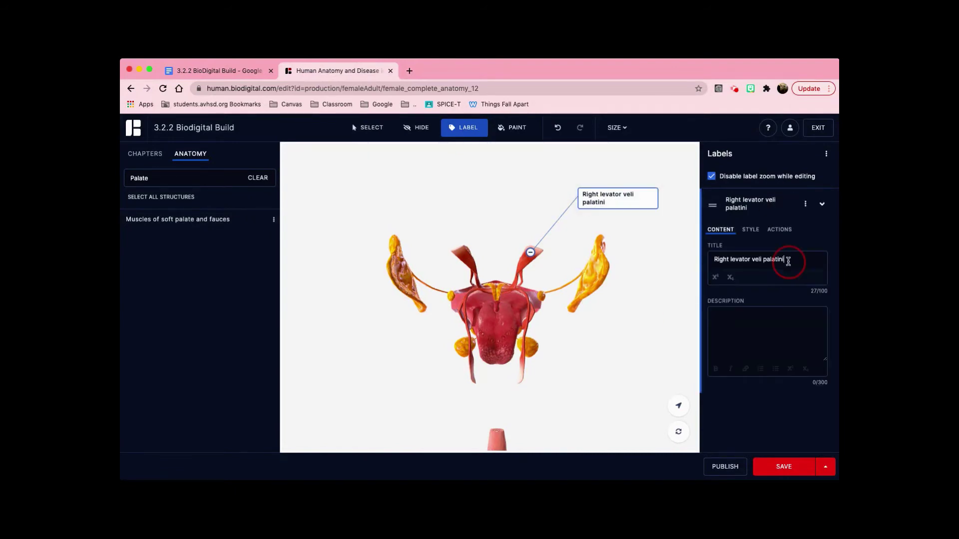
pyautogui.moveTo(787, 260); pyautogui.dragTo(682, 254)
pyautogui.write('Palate')
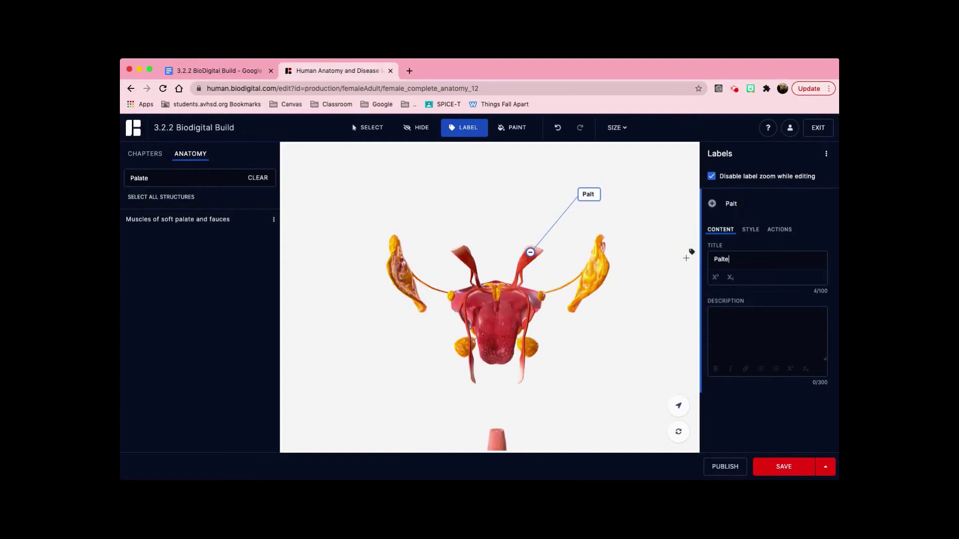
pyautogui.click(731, 325)
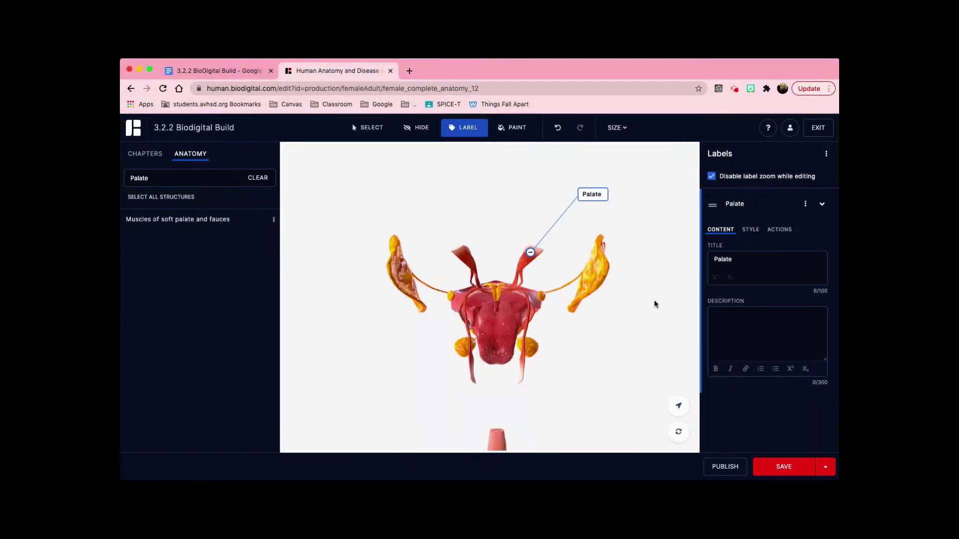
# Enter 'Speech, breathing, swallowing' in the Palate label's description, using the notes as reference.
pyautogui.click(222, 75)
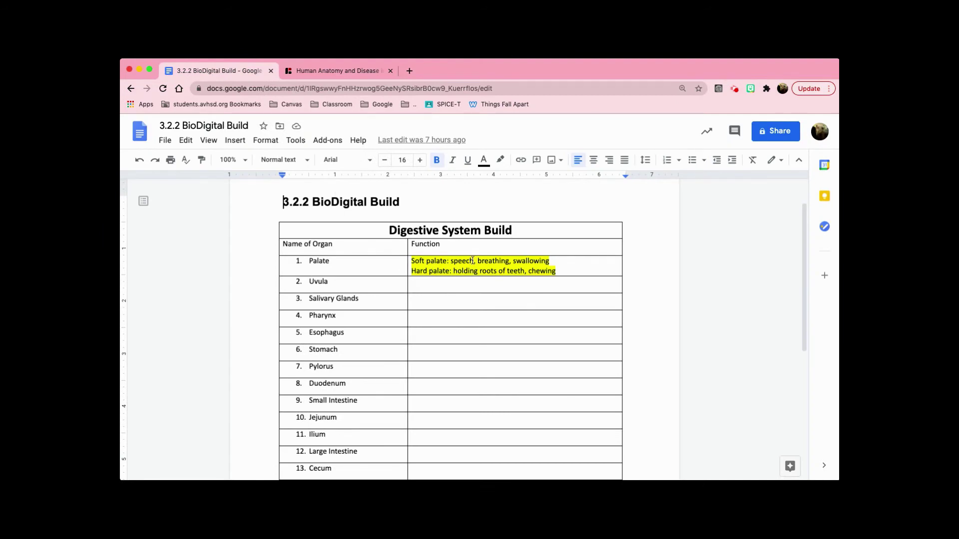
pyautogui.click(296, 74)
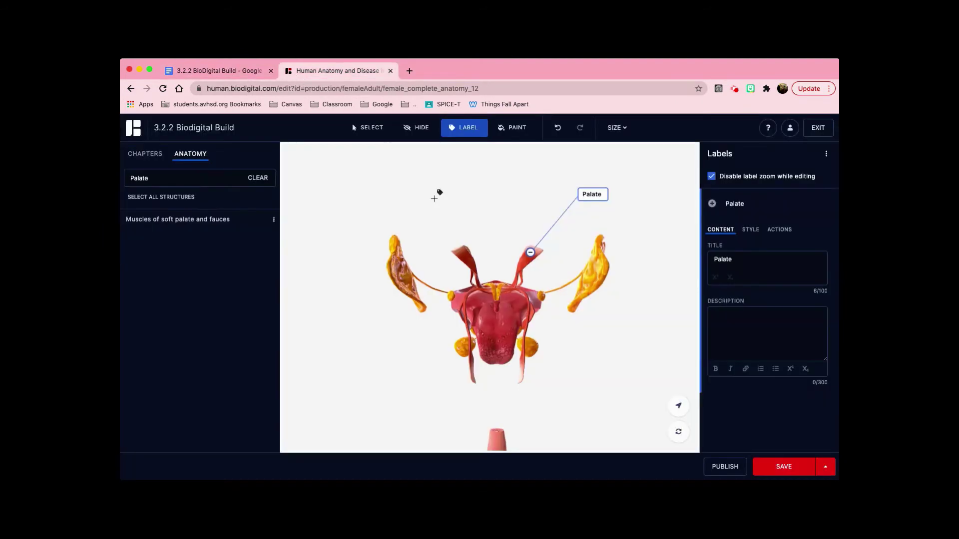
pyautogui.write('Speech, breathi')
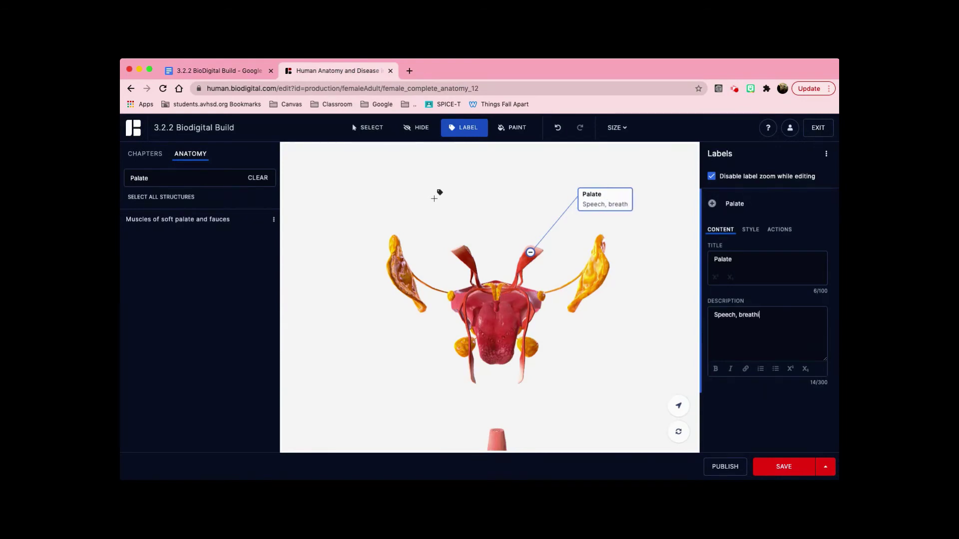
pyautogui.write('ng, swalling')
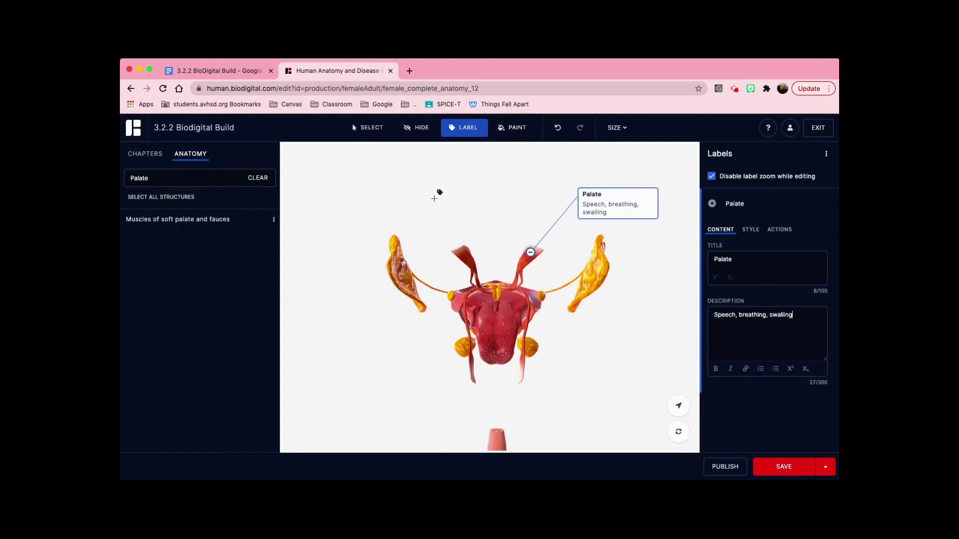
pyautogui.press('BackSpace')
pyautogui.press('BackSpace')
pyautogui.press('BackSpace')
pyautogui.write('owing')
# Add 'holding roots of the teeth, chewing' to the description and nudge the label higher.
pyautogui.click(235, 73)
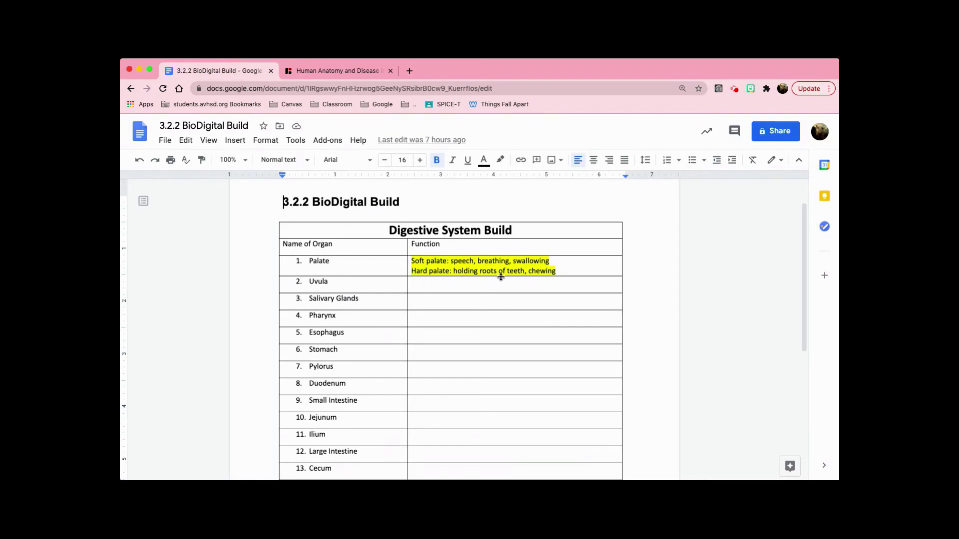
pyautogui.click(358, 76)
pyautogui.write('oldin')
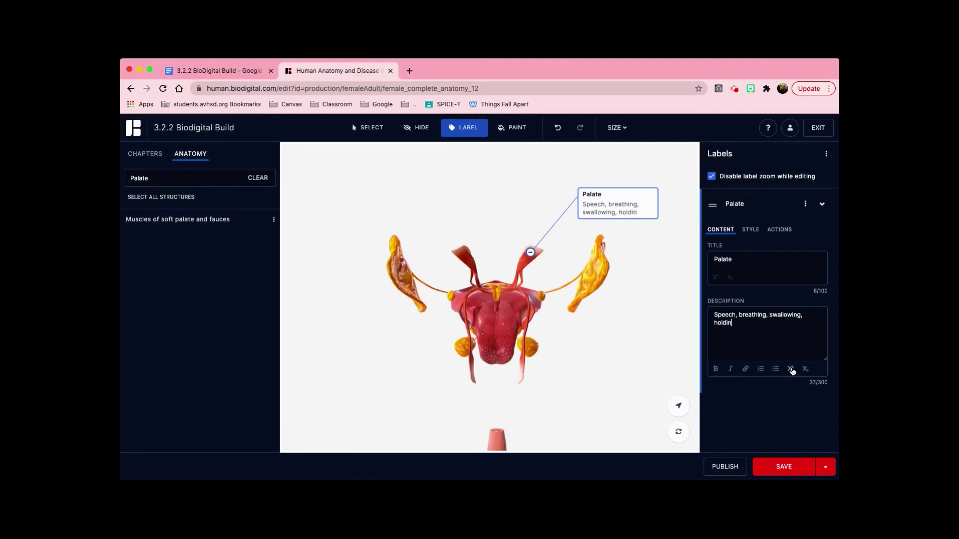
pyautogui.write('g roots of the te')
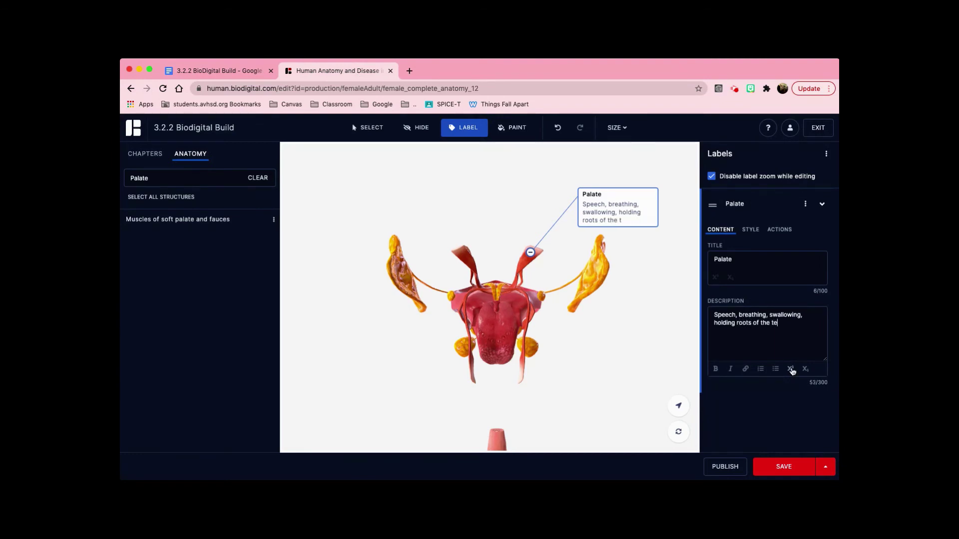
pyautogui.write('eth, chewing')
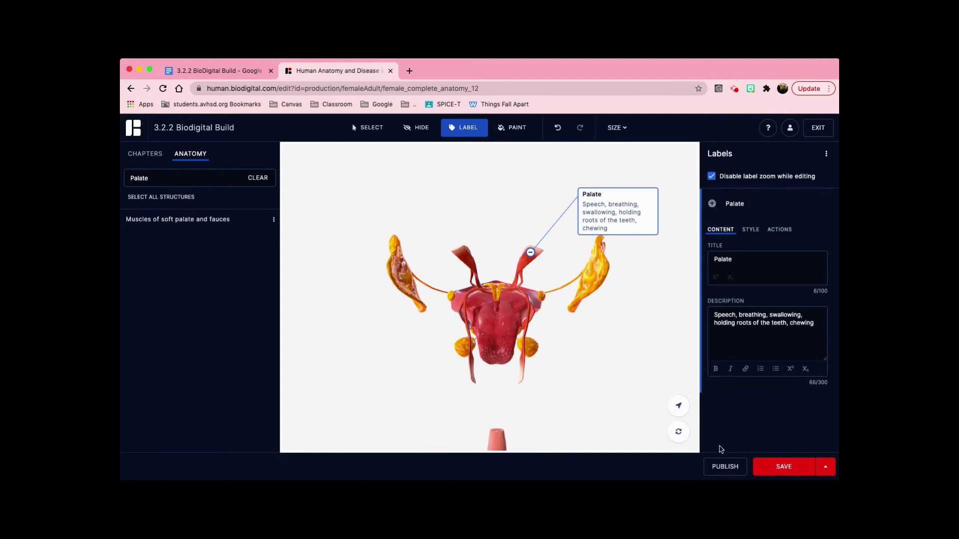
pyautogui.click(638, 331)
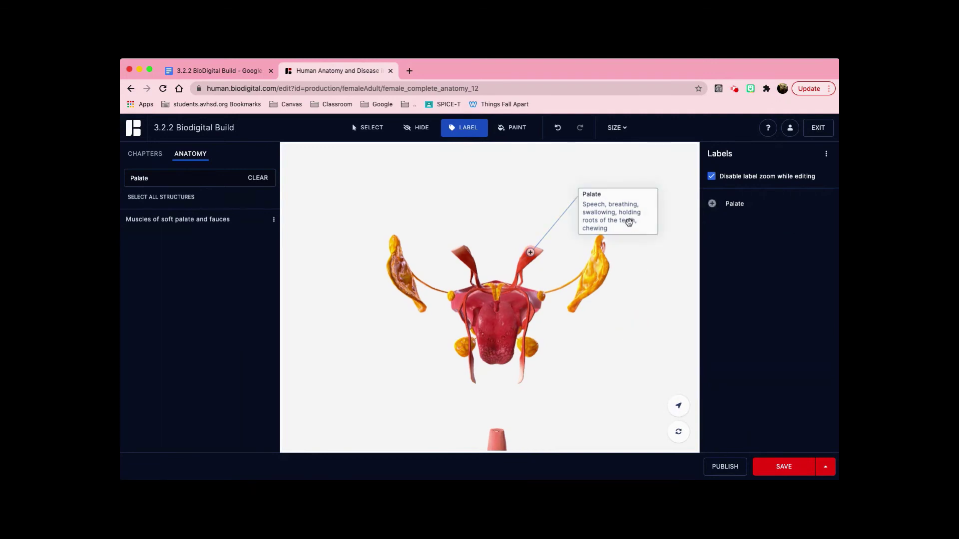
pyautogui.moveTo(627, 220); pyautogui.dragTo(629, 209)
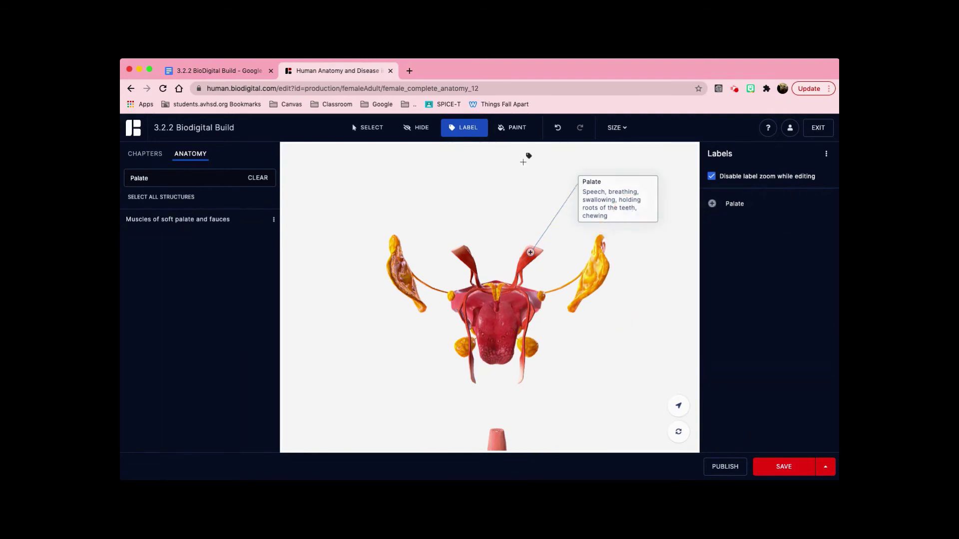
pyautogui.click(246, 70)
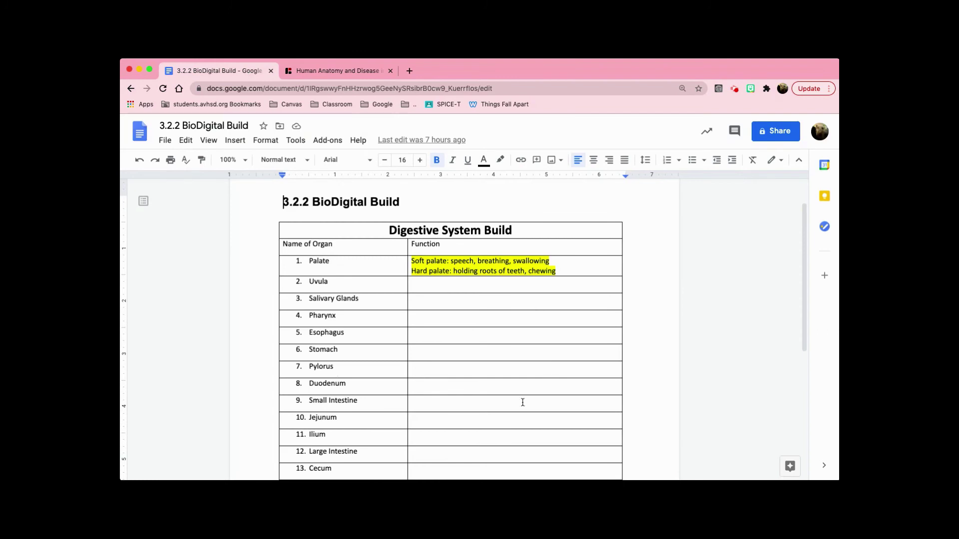
# Return to the BioDigital model showing the finished Palate label.
pyautogui.click(338, 70)
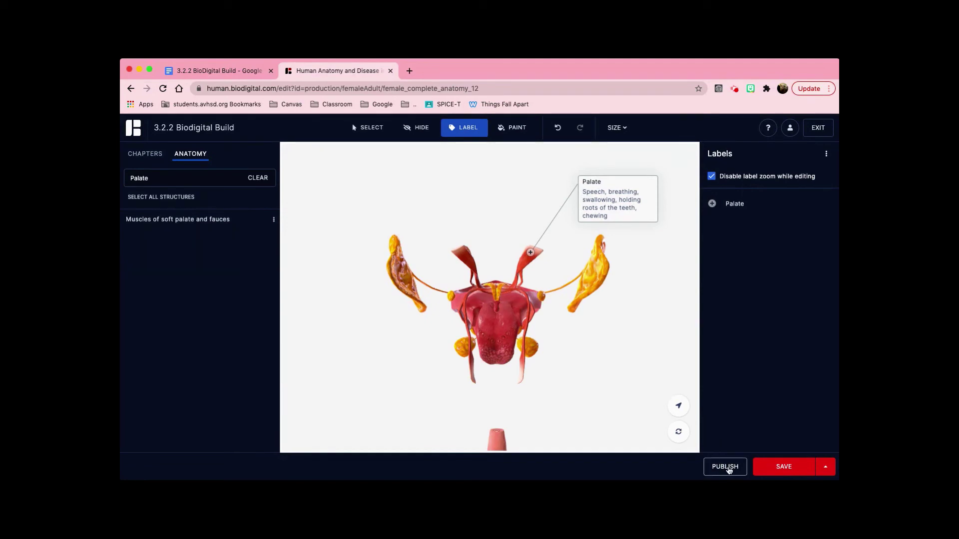
# Save the model as 3.2.2 Biodigital Build and copy its published 3D link.
pyautogui.click(729, 467)
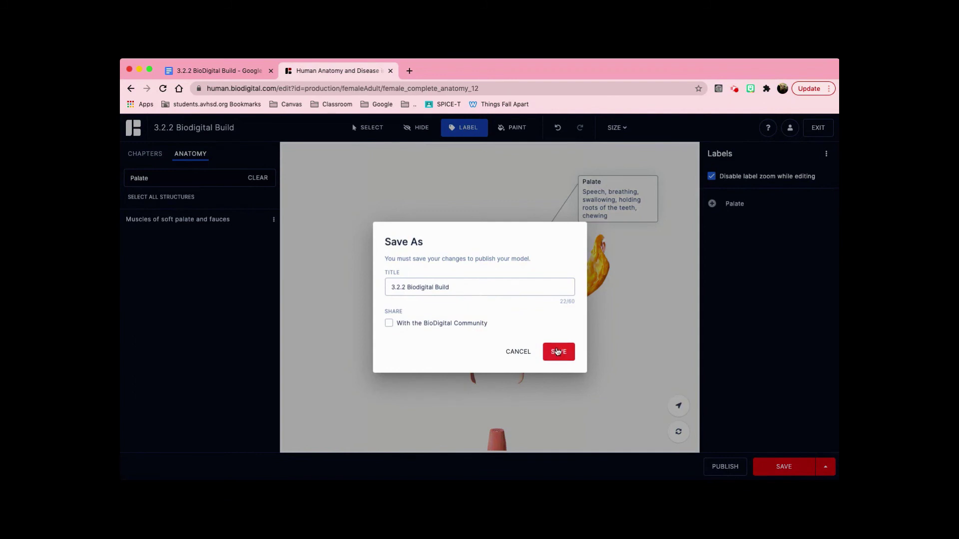
pyautogui.click(557, 352)
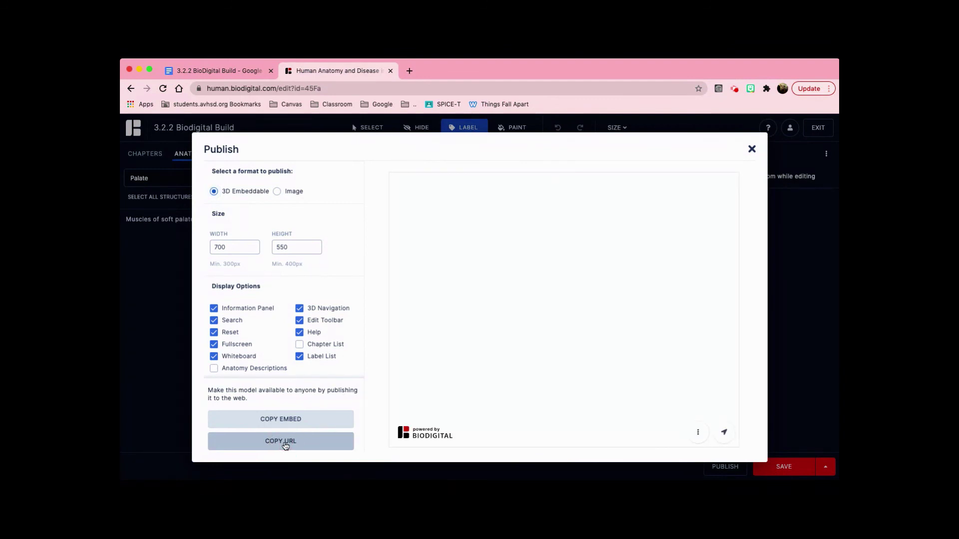
pyautogui.click(285, 445)
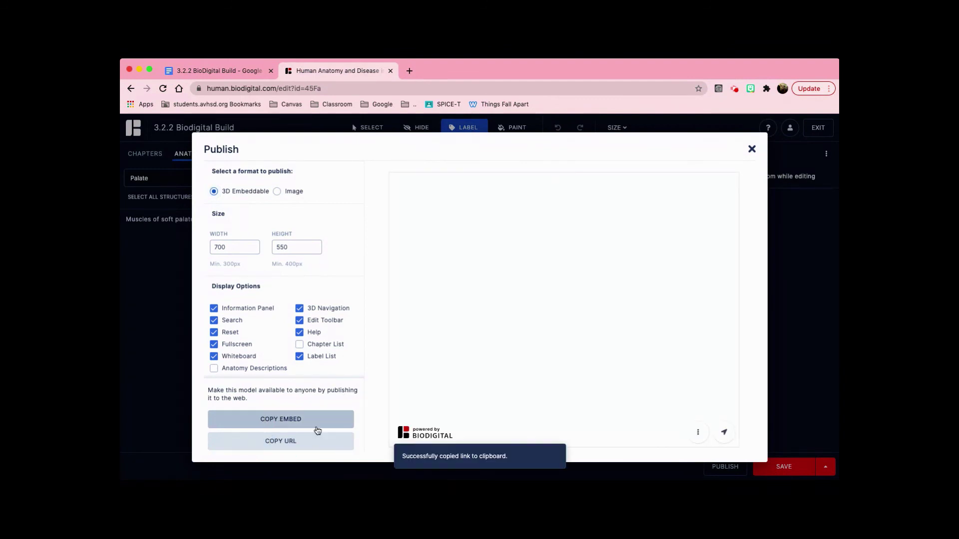